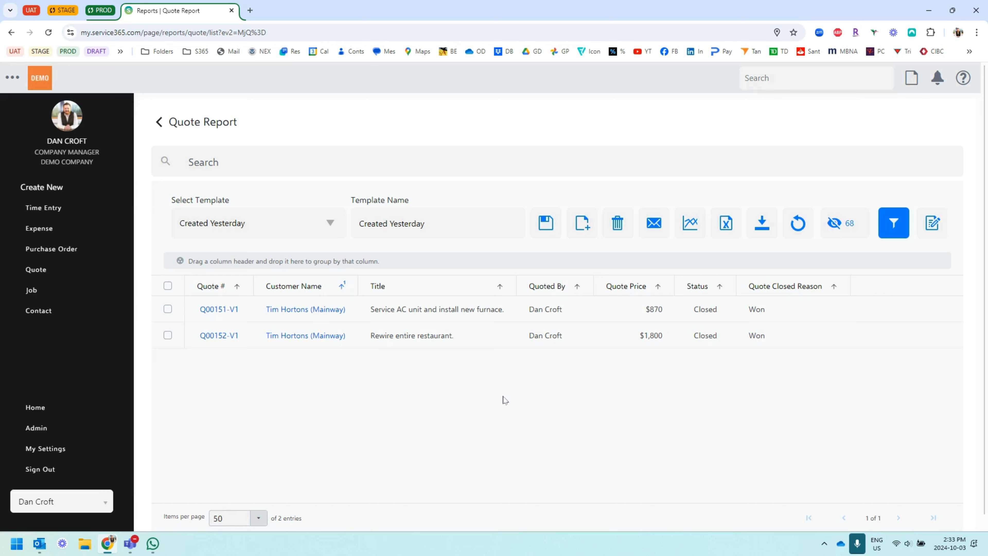
Create a new report email for the Quote Report's Created Yesterday template and name it "Quotes Created Yesterday"
left_click(655, 225)
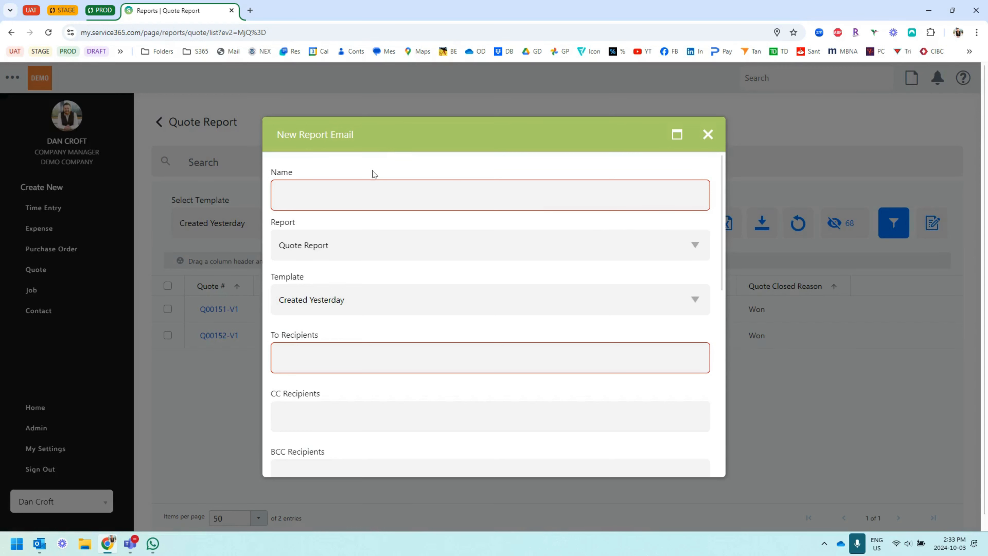
left_click(343, 195)
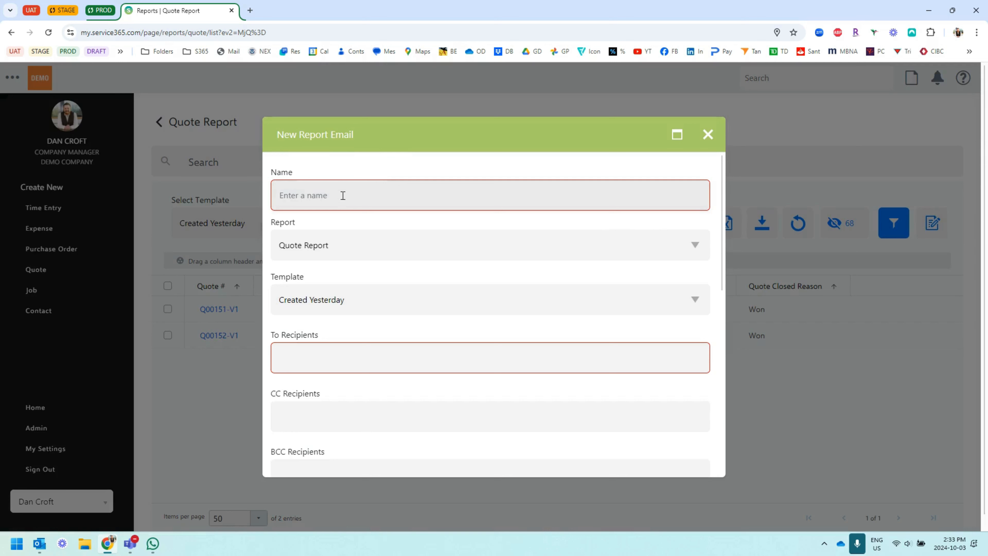
type("Q")
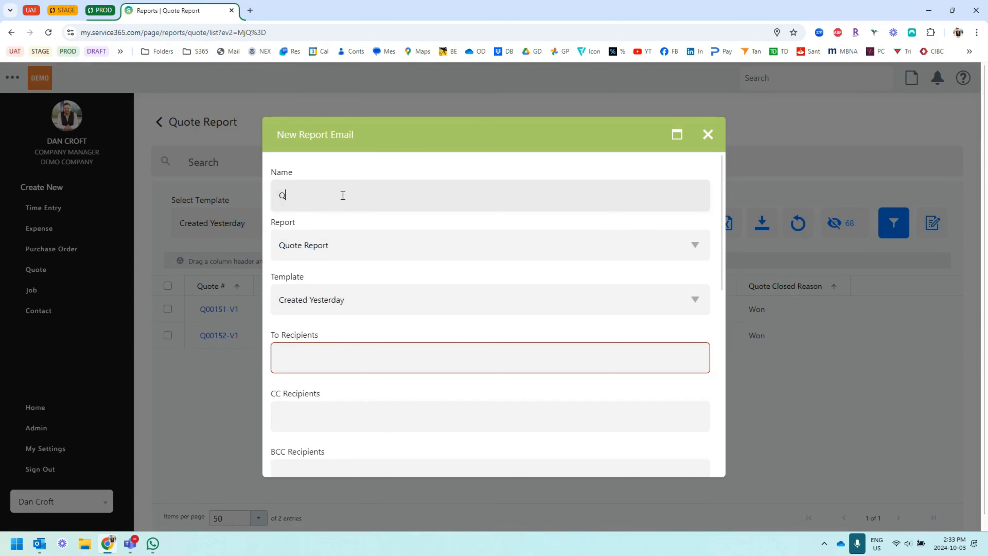
type("uotes Created Yesterday")
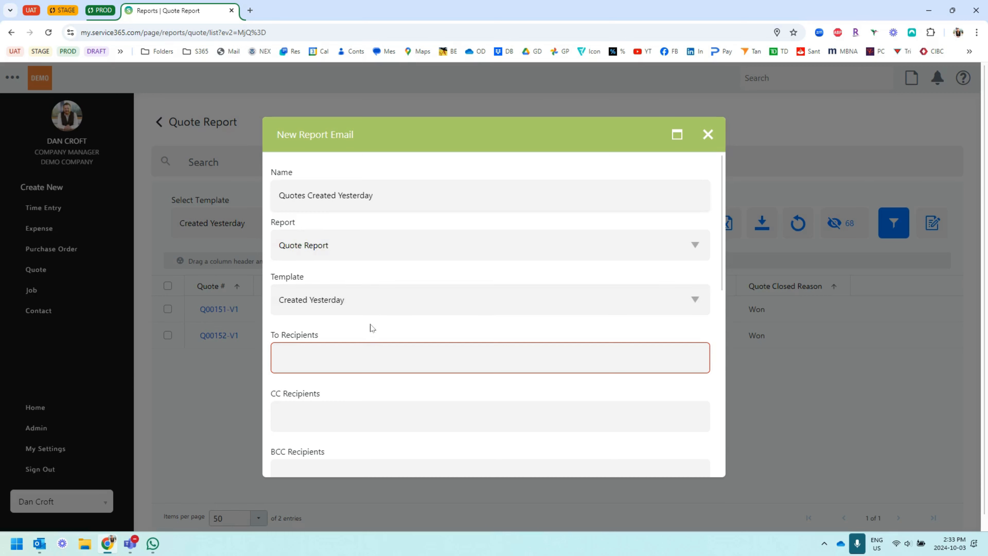
Add the recipient's e-mail address to the report email's To Recipients
scroll(369, 330, "down", 3)
left_click(335, 258)
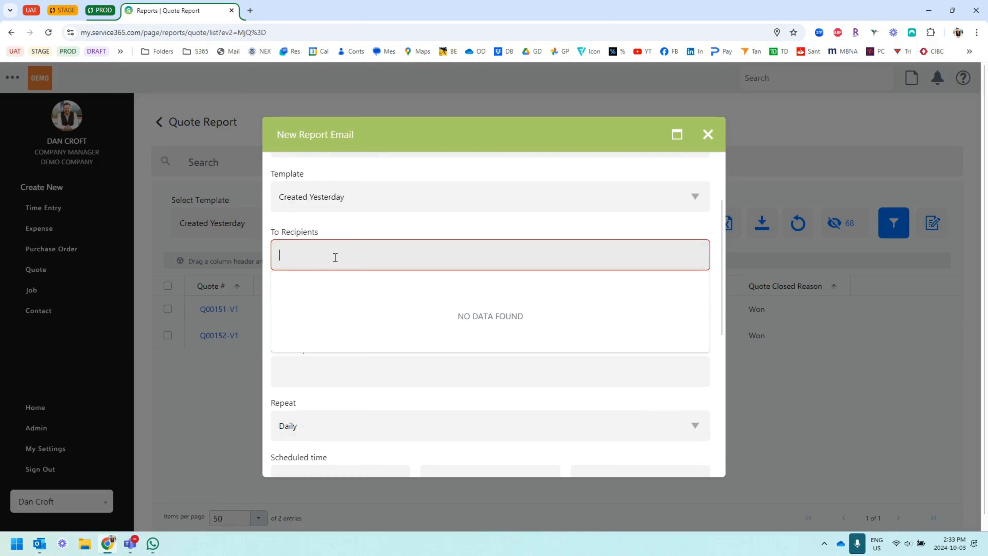
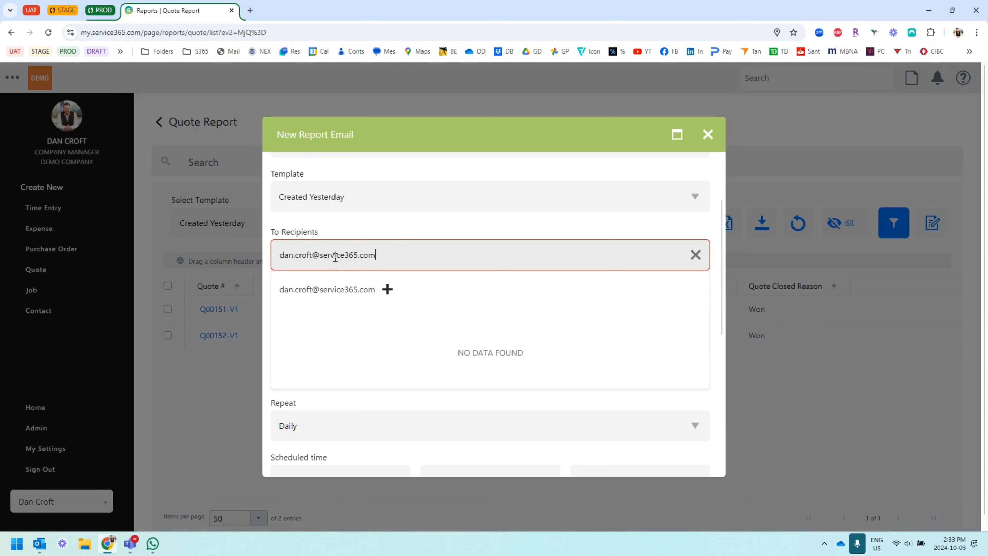
key("Return")
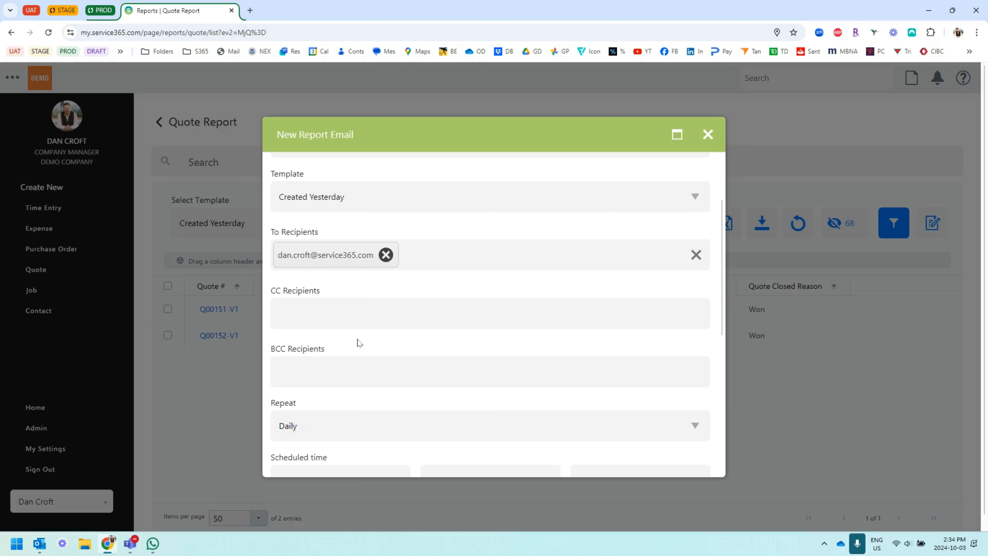
Set the report email to repeat Daily
scroll(359, 342, "down", 5)
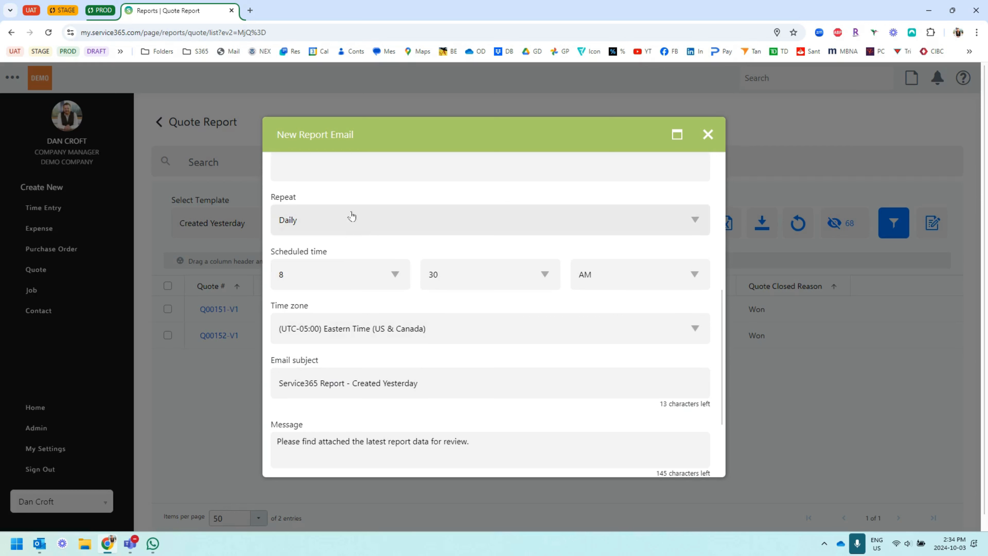
left_click(344, 222)
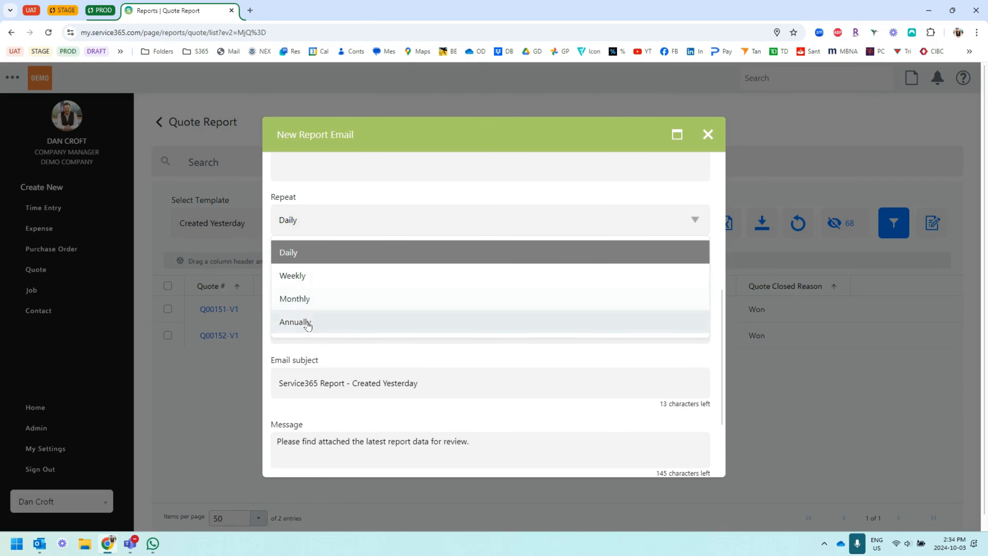
left_click(309, 253)
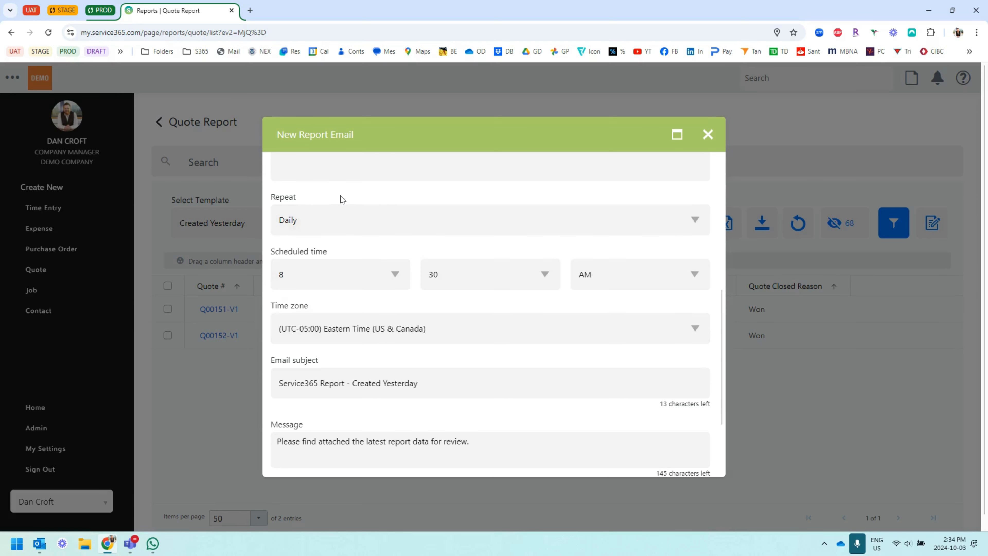
Review the scheduled time and the available time zone options without changing them
scroll(385, 268, "down", 2)
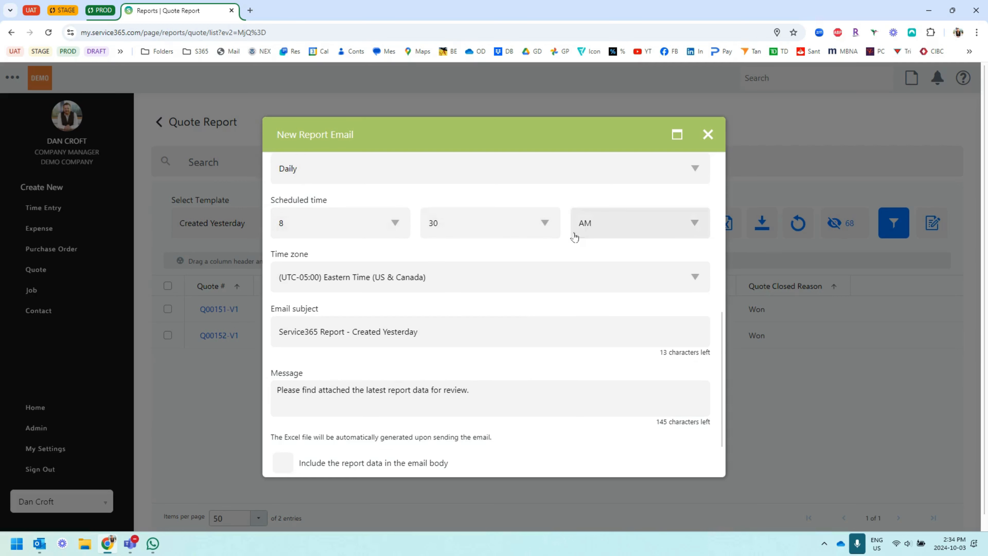
scroll(447, 252, "down", 2)
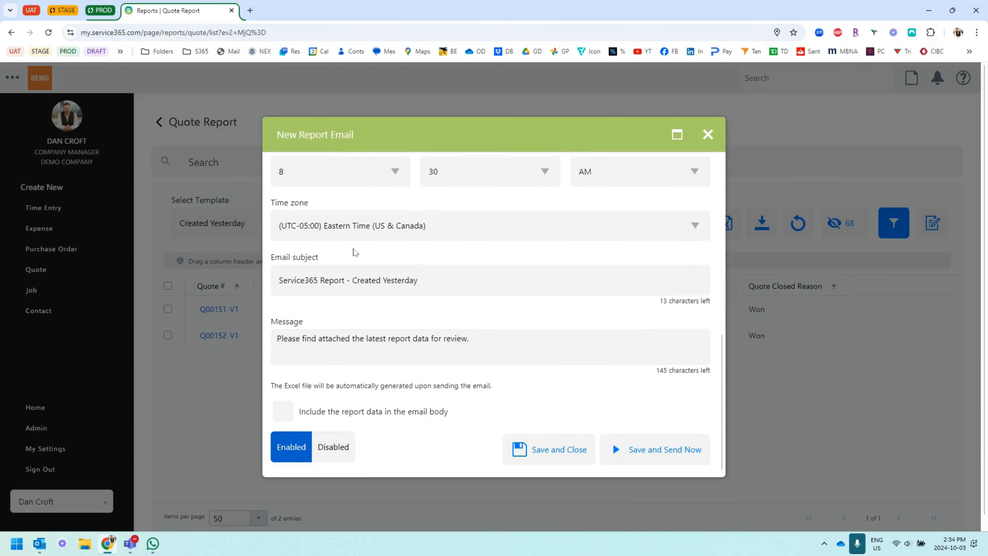
left_click(421, 230)
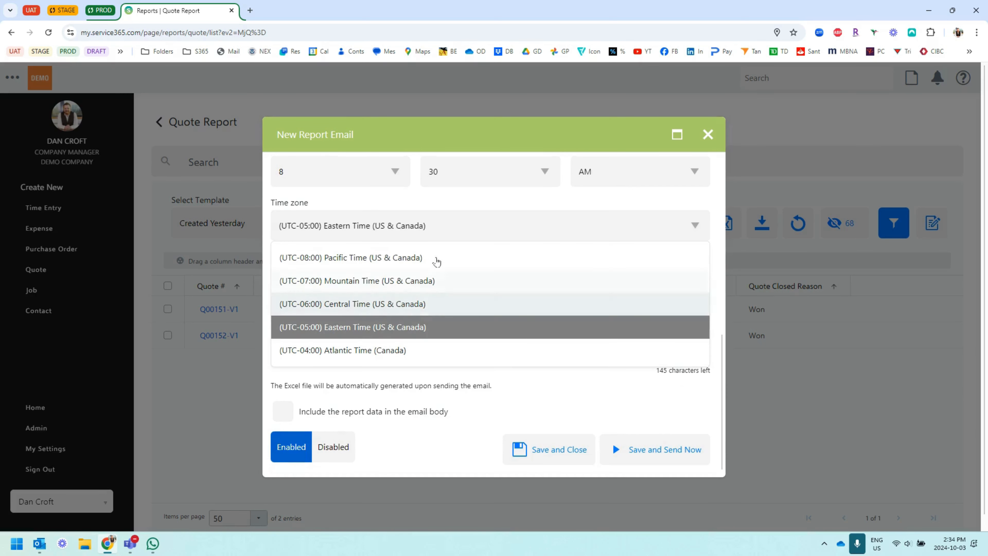
left_click(417, 205)
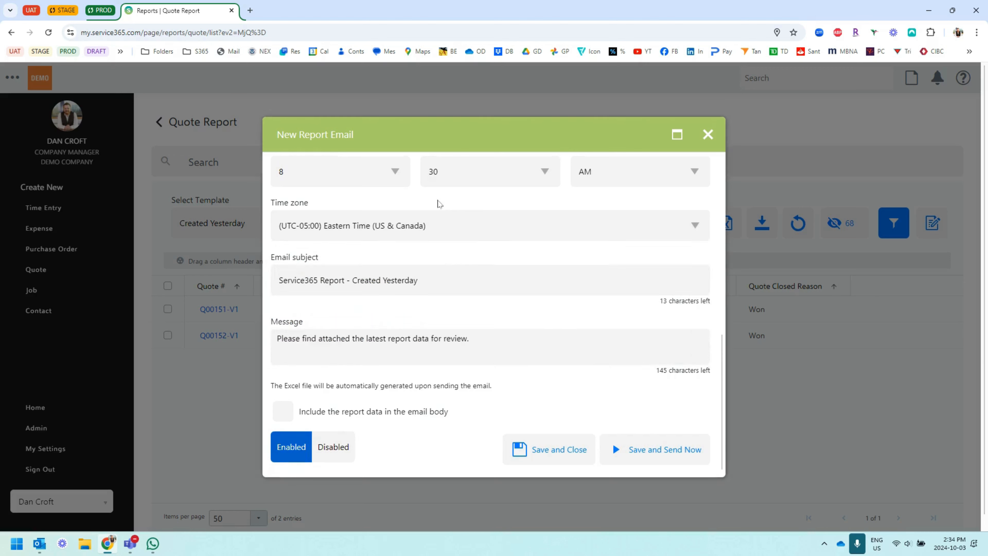
Insert "Quotes" before "Created Yesterday" in the email subject to make it "Service365 Report - Quotes Created Yesterday"
left_click(412, 280)
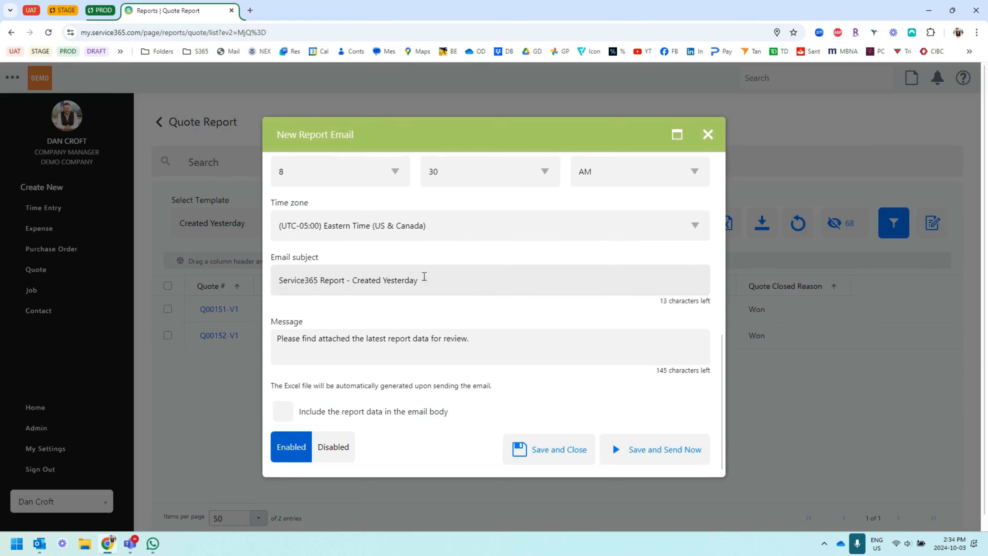
left_click_drag(417, 280, 250, 281)
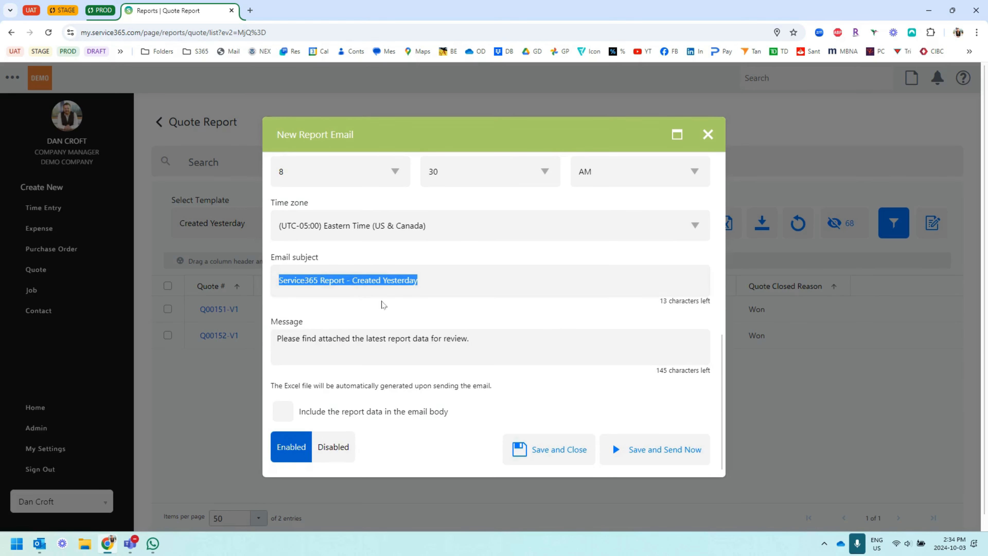
left_click(423, 281)
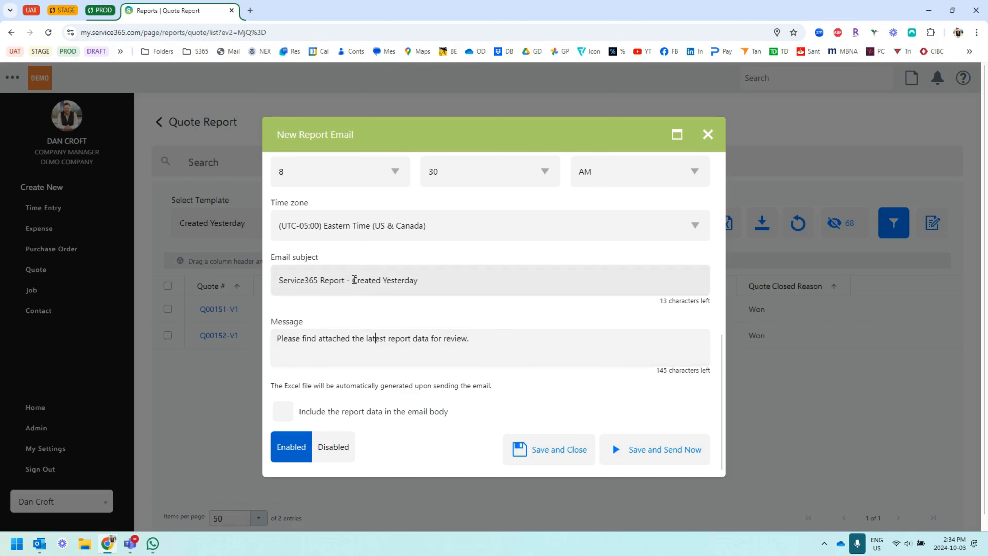
left_click(354, 280)
type("Quotes")
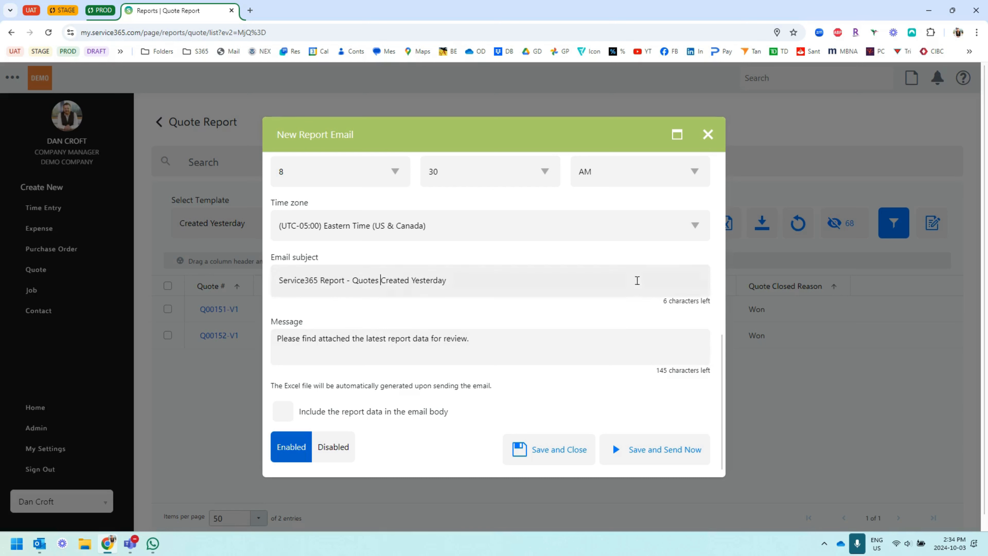
Include the report data in the email body, save the report email and send it immediately to all recipients
scroll(408, 337, "down", 1)
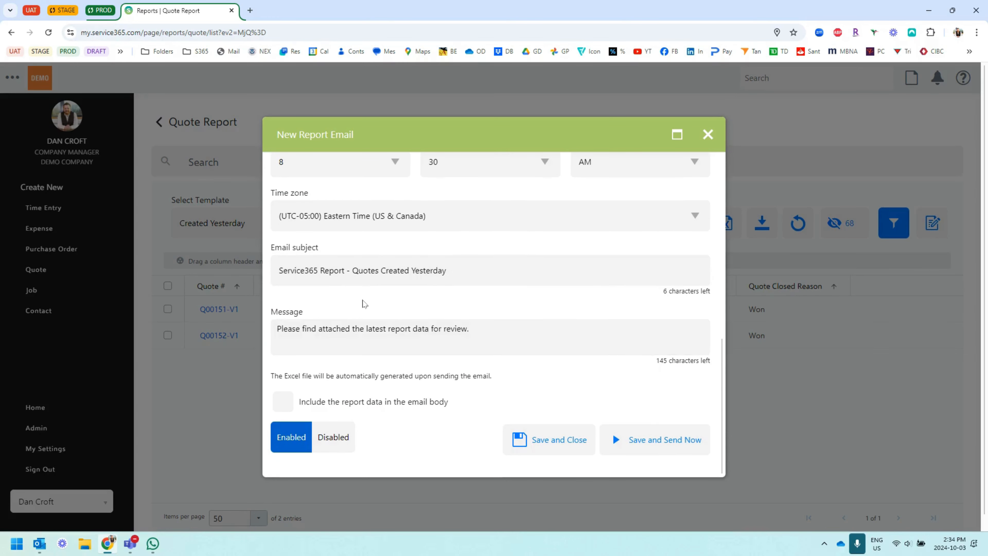
scroll(459, 412, "down", 1)
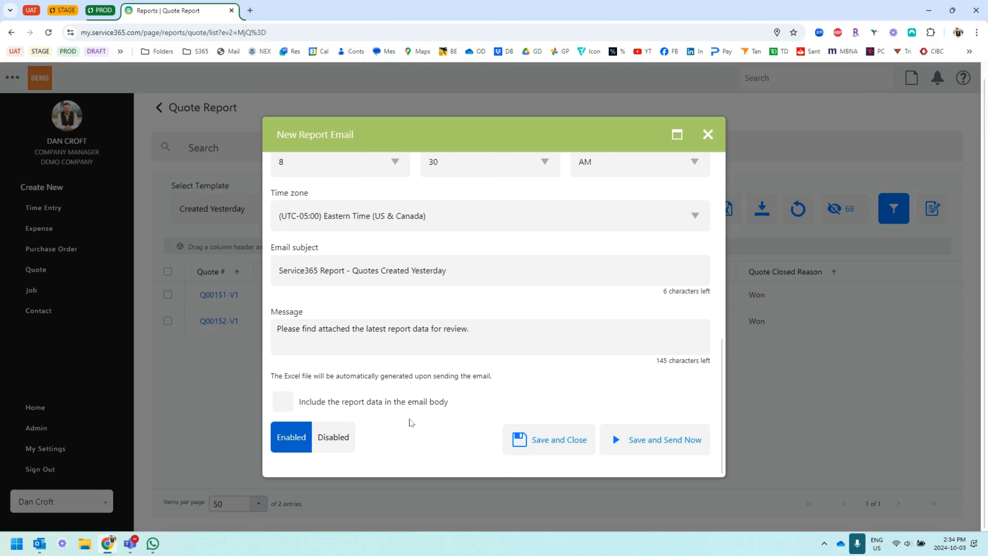
left_click(283, 401)
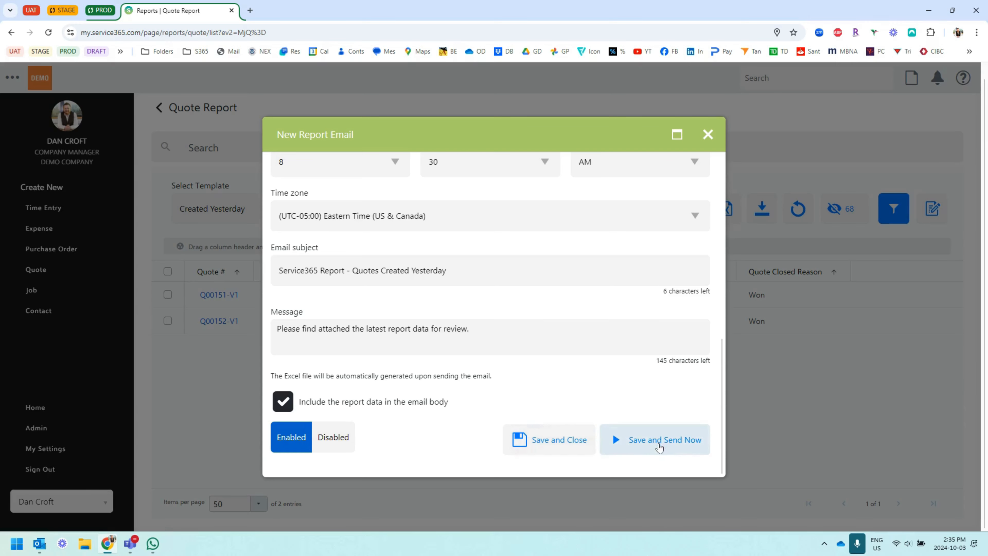
left_click(655, 443)
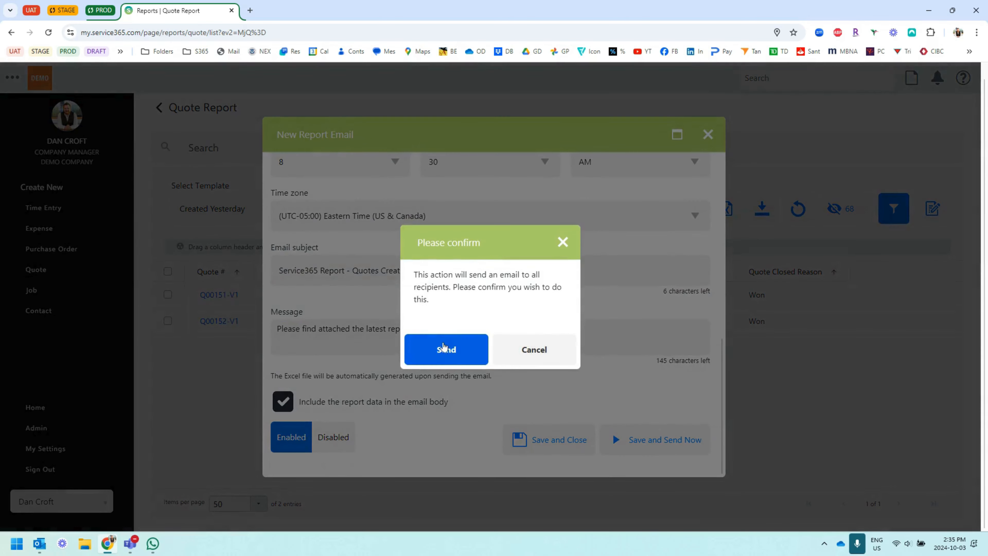
left_click(446, 349)
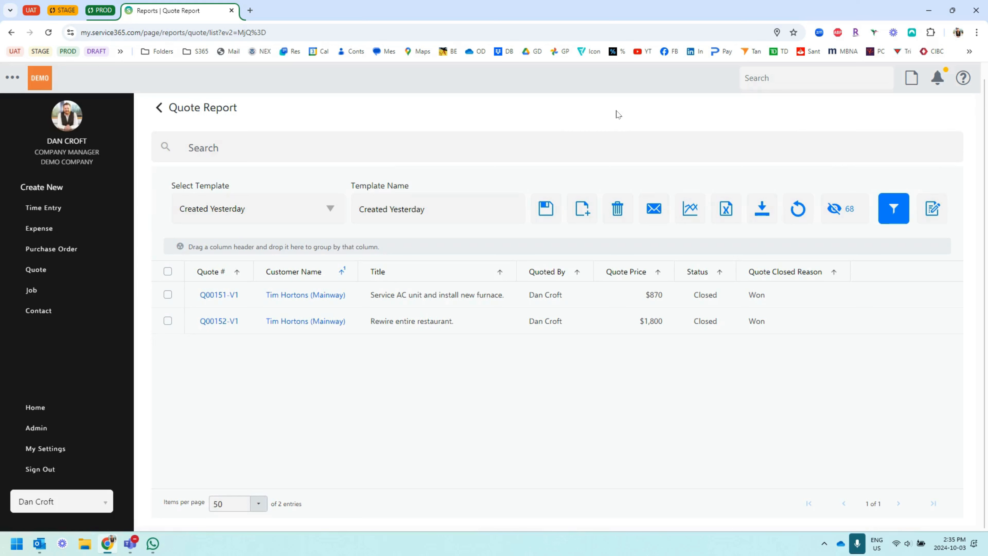
View the list of scheduled report emails in My Settings
left_click(52, 451)
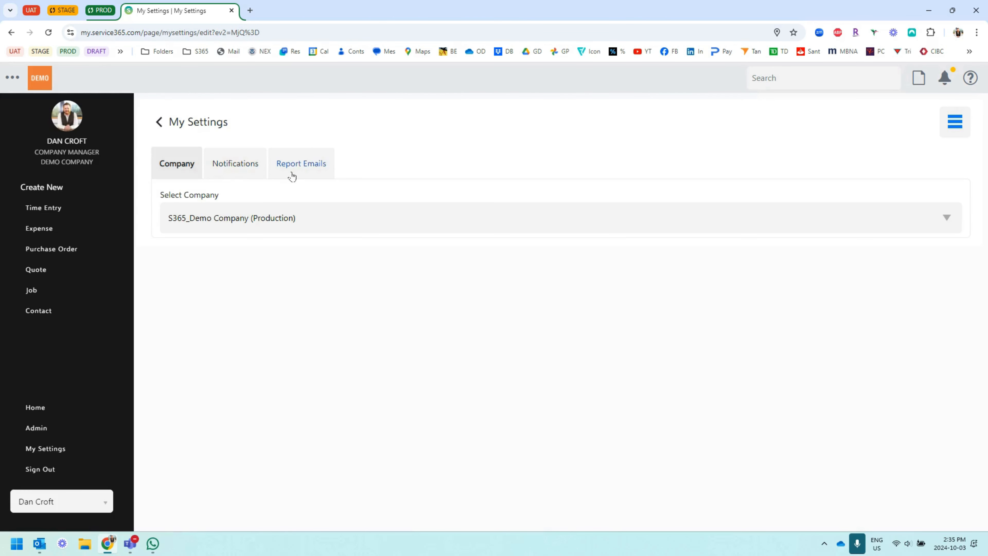
left_click(303, 166)
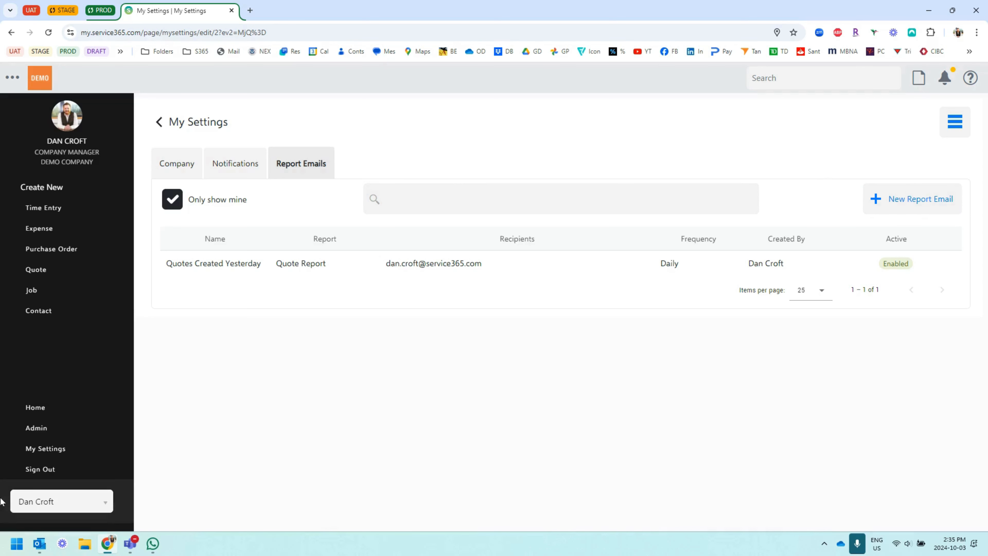
Switch to Outlook and open the received "Service365 Report - Quotes Created Yesterday" message from the inbox
left_click(38, 543)
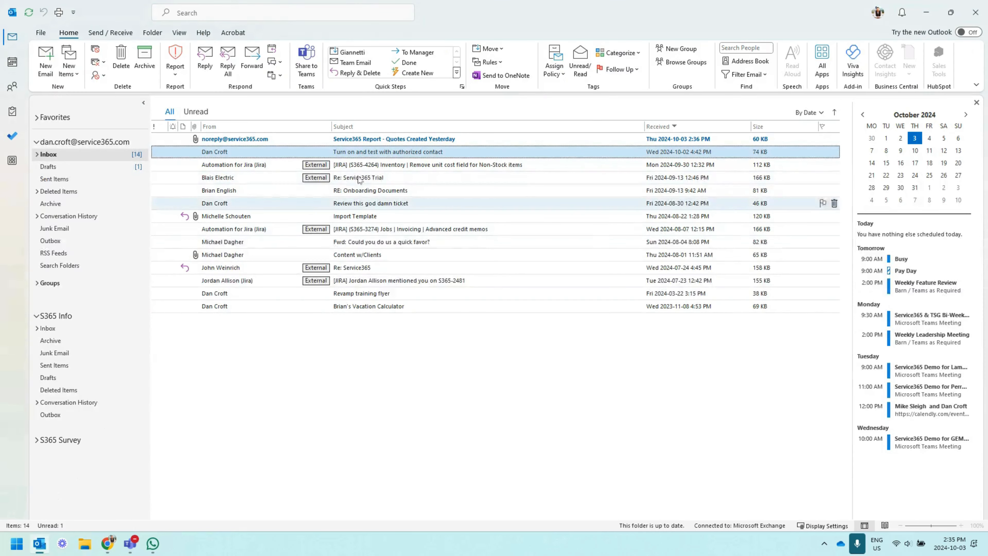
double_click(451, 137)
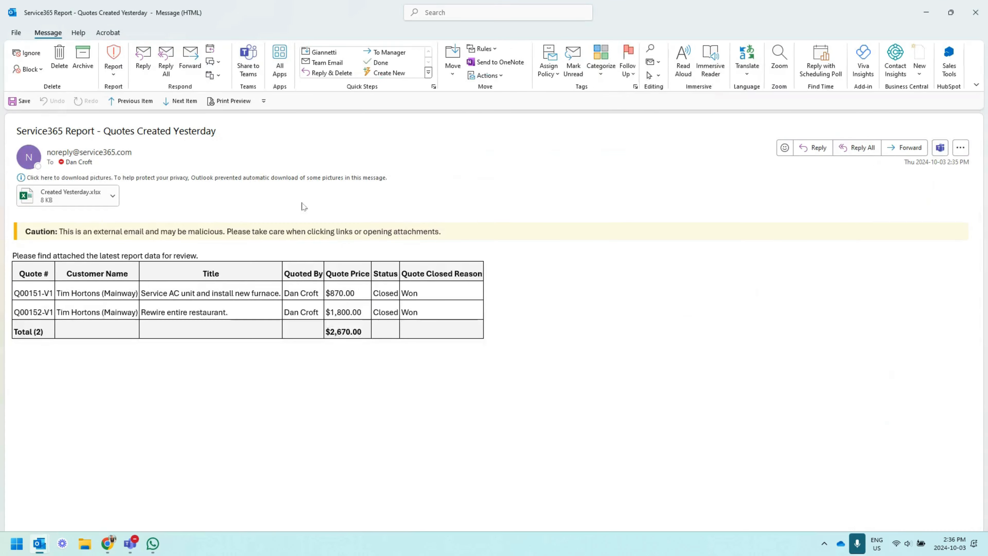